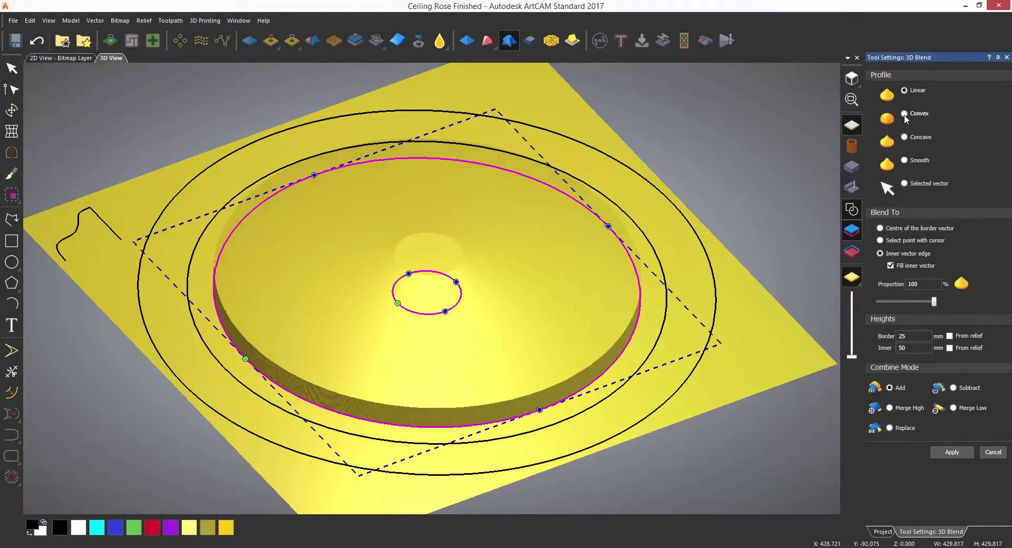
- Compare convex, linear, concave and smooth blend profiles side-on, and lower the blend proportion
click(904, 114)
drag(432, 252, 432, 192)
click(905, 91)
click(905, 115)
click(905, 138)
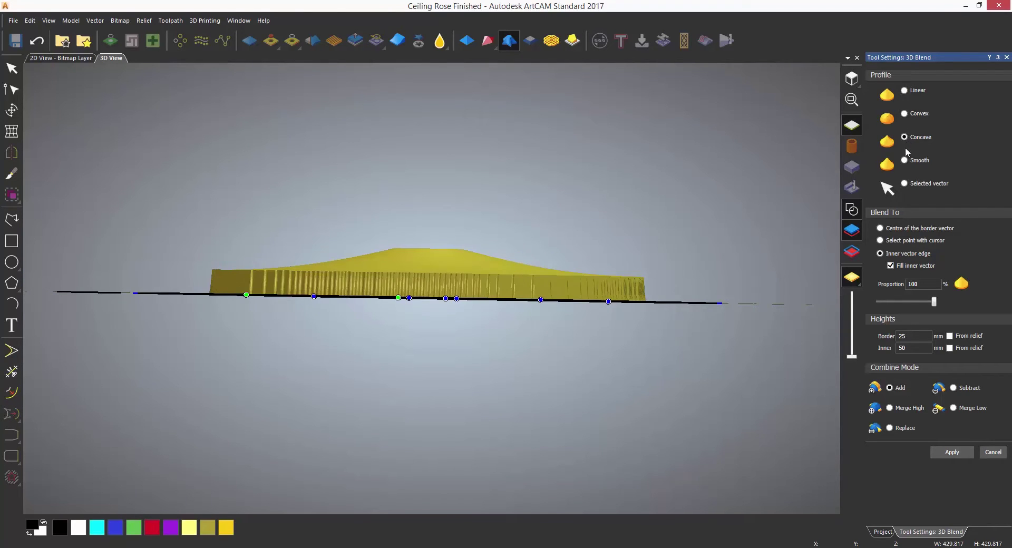
click(904, 160)
drag(934, 301, 893, 303)
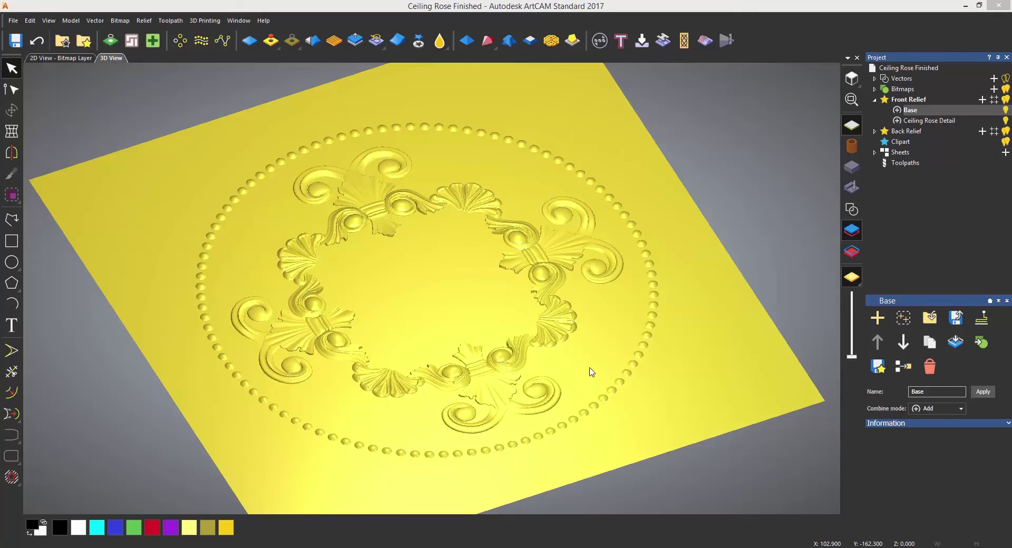
- Hide the Ceiling Rose Detail layer and turn on Show Vectors in 3D
click(1006, 120)
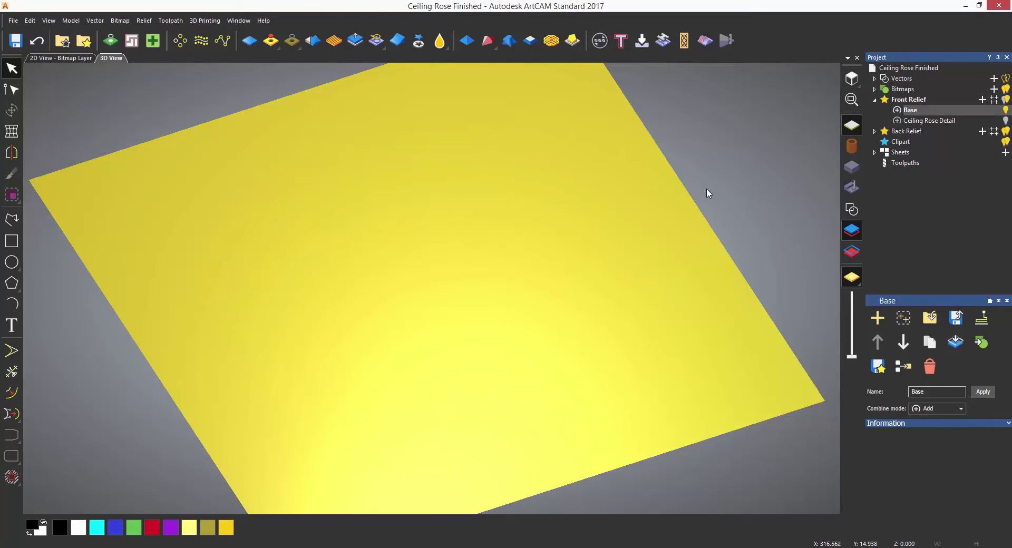
click(848, 205)
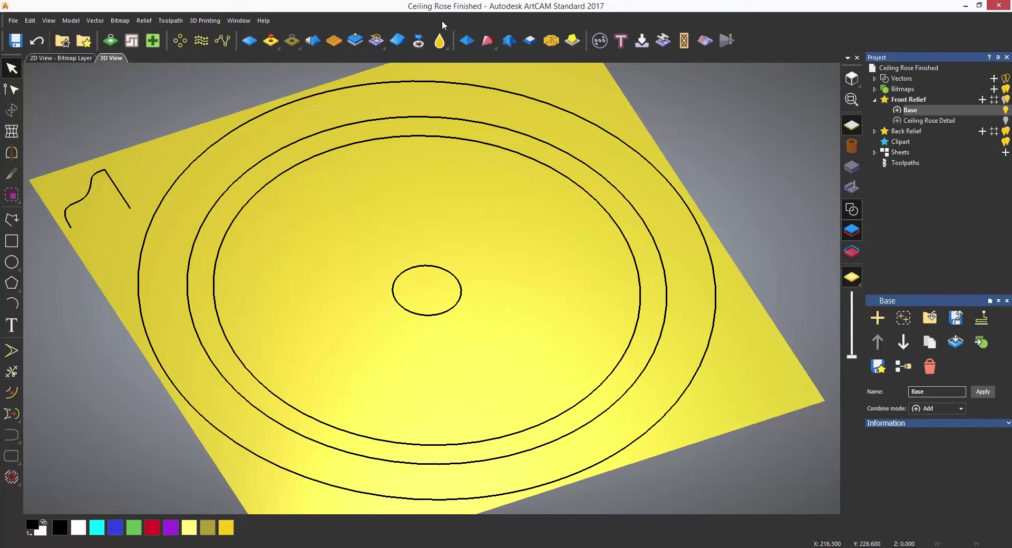
- Open 3D Blend with the inner large ring and centre ellipse selected
click(507, 41)
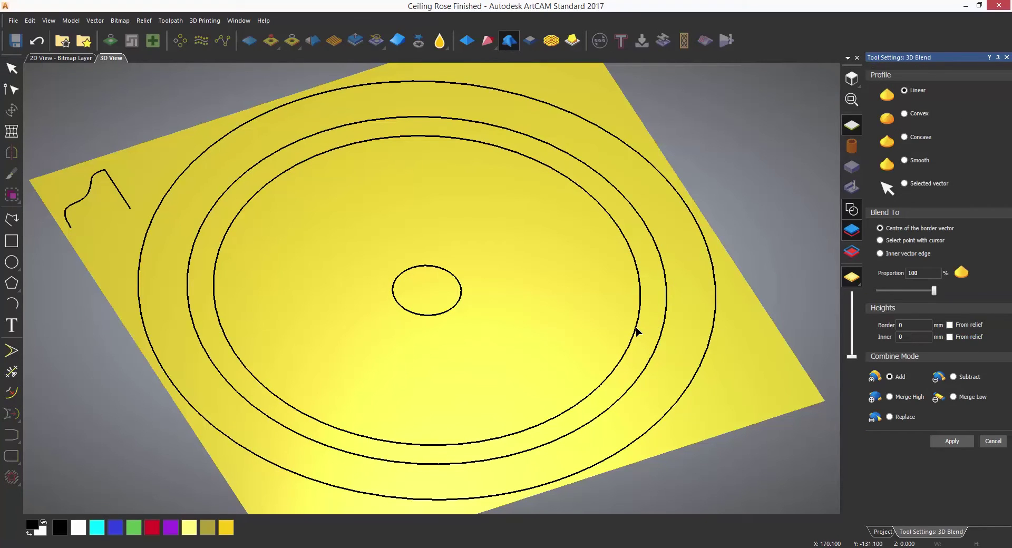
click(639, 331)
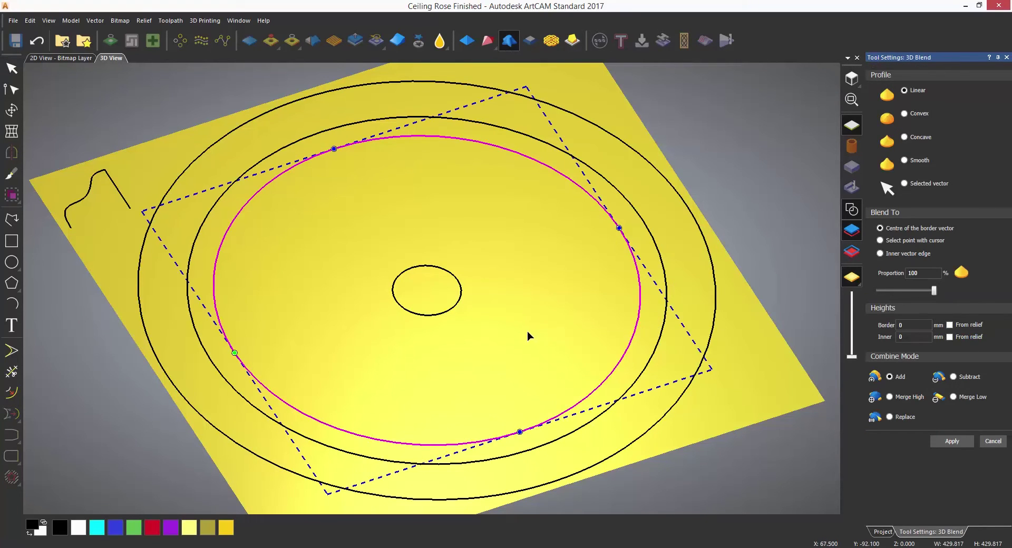
shift+click(457, 307)
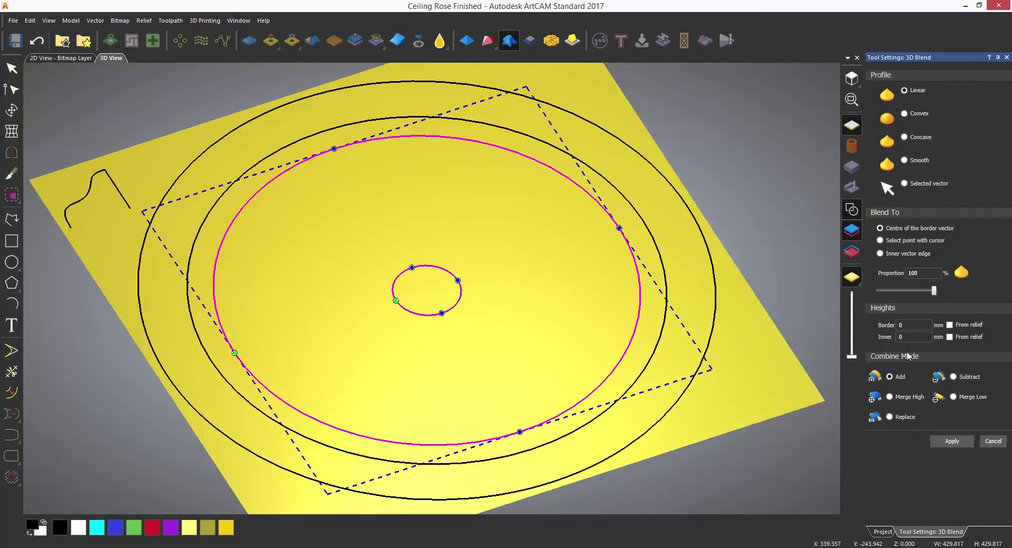
- Set Border height to 25 and Inner height to 50, checking the cone side-on
click(907, 325)
text(25)
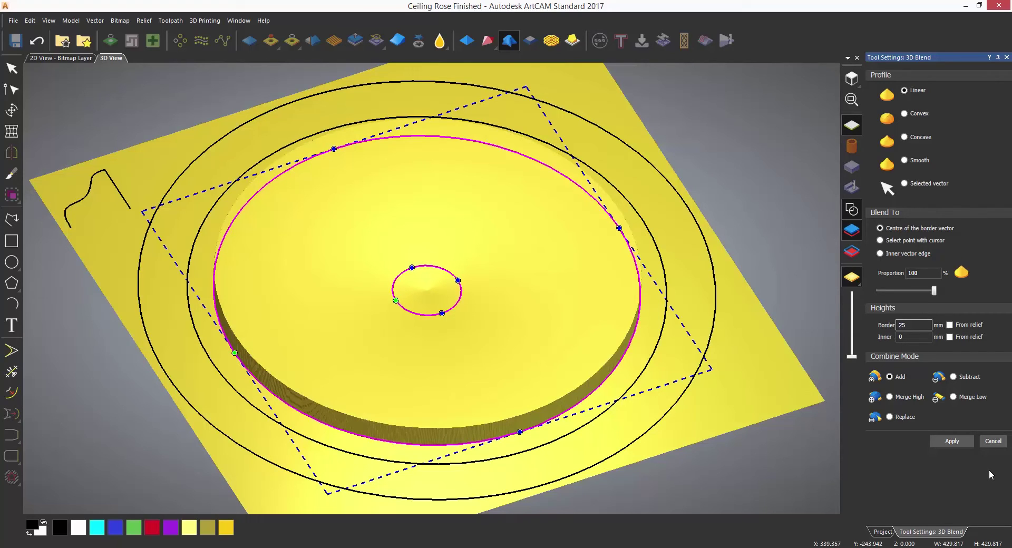
double_click(910, 338)
text(50)
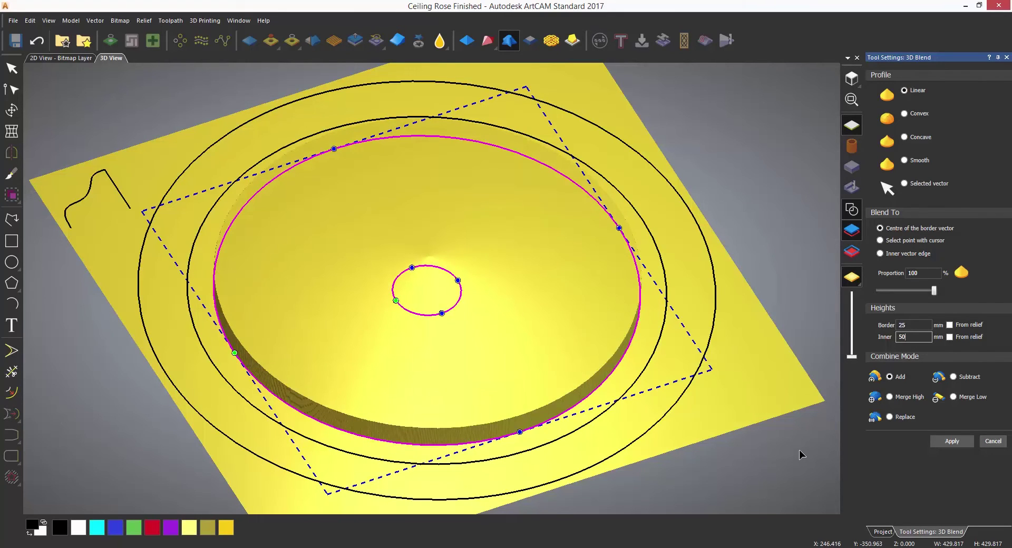
drag(422, 351, 462, 320)
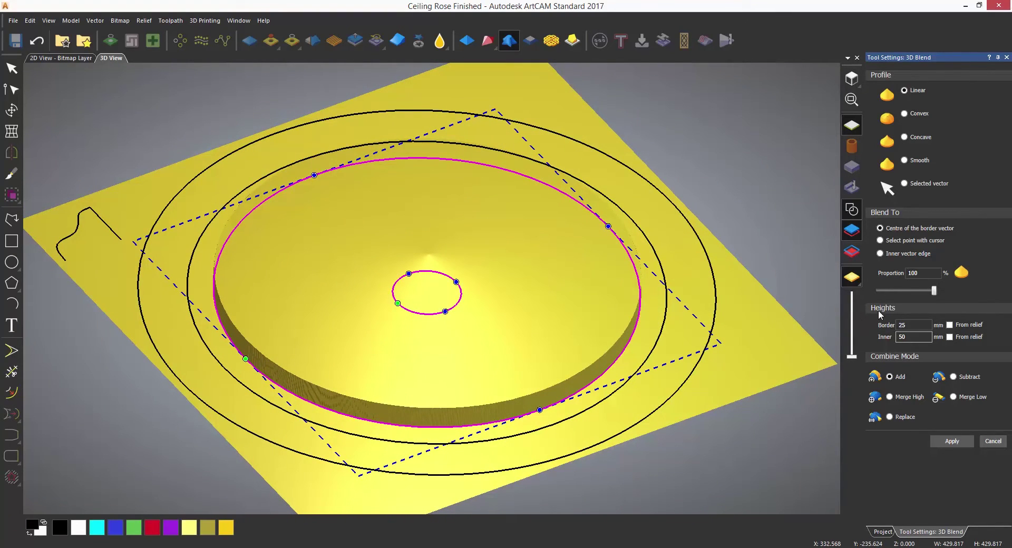
- Blend to the Inner vector edge with Fill inner vector, keeping the Linear profile after trying Convex
click(880, 253)
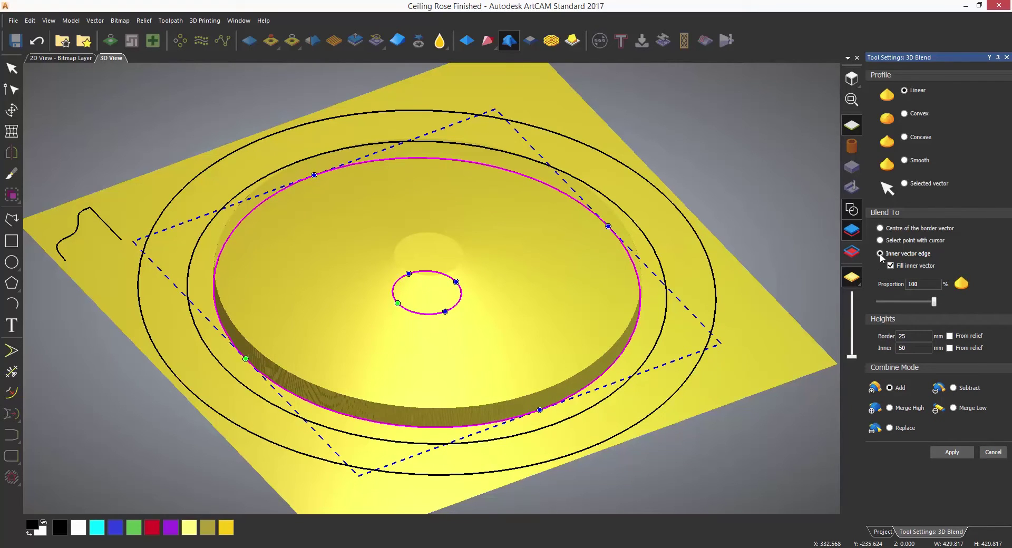
drag(685, 227, 429, 190)
click(903, 112)
click(904, 91)
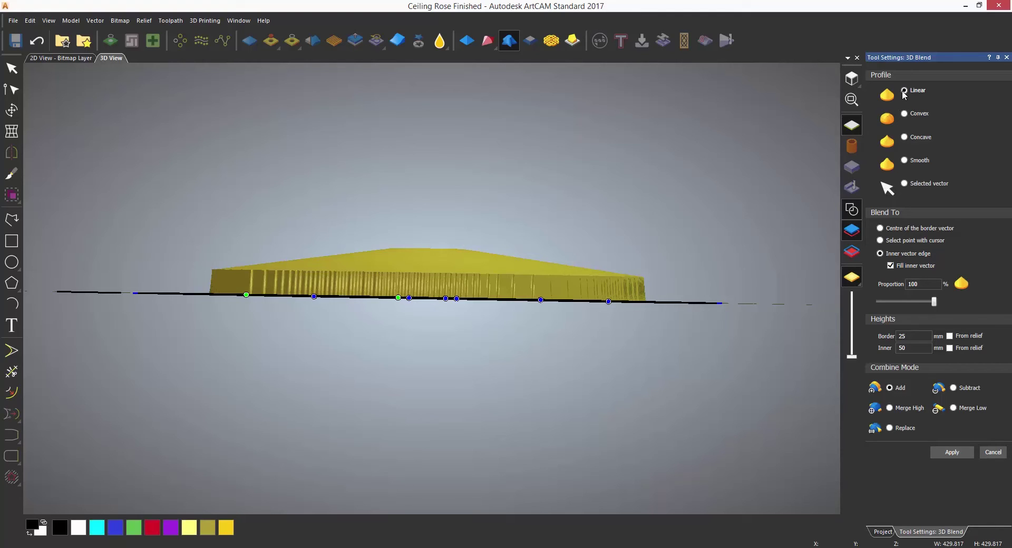
- Apply a Smooth-profile blend at 75% proportion after previewing Convex and Concave
click(905, 113)
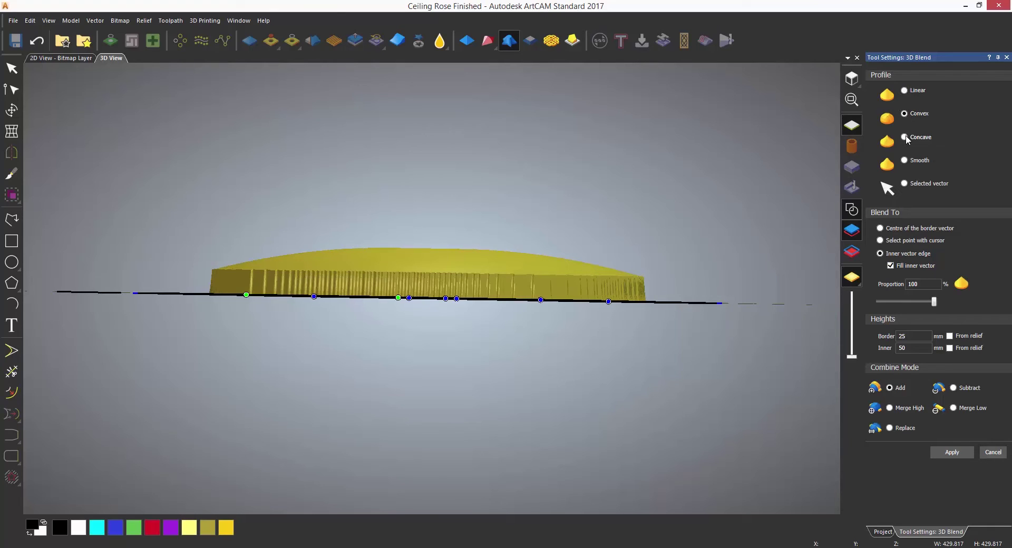
click(905, 138)
click(904, 160)
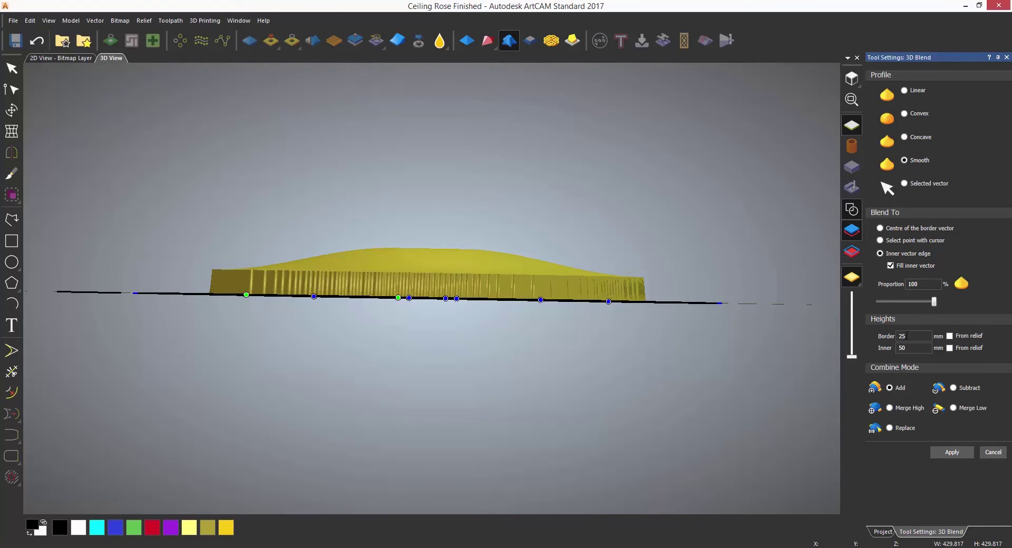
drag(936, 303, 893, 302)
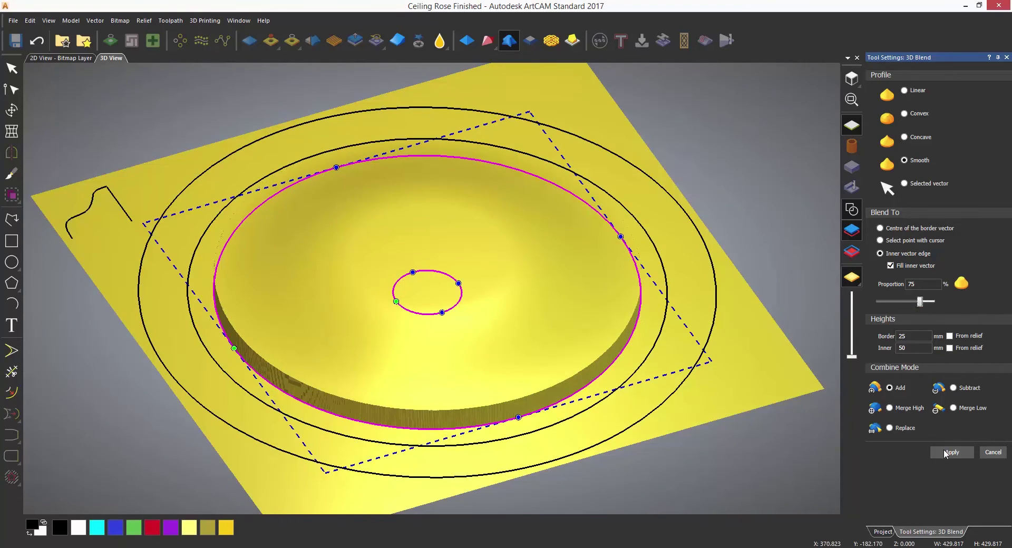
click(949, 452)
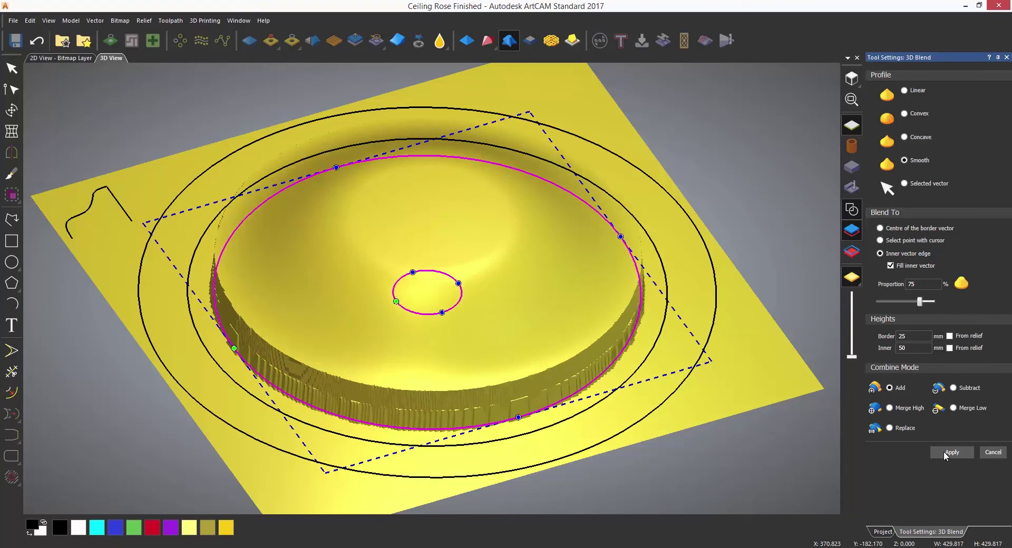
- Close the blend panel and select the two inner ellipses
click(1007, 57)
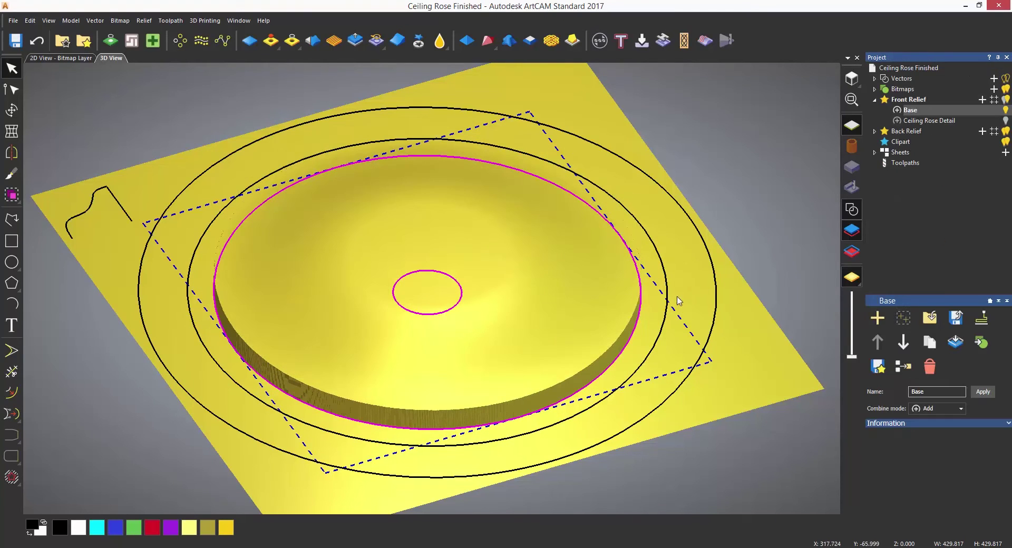
click(639, 322)
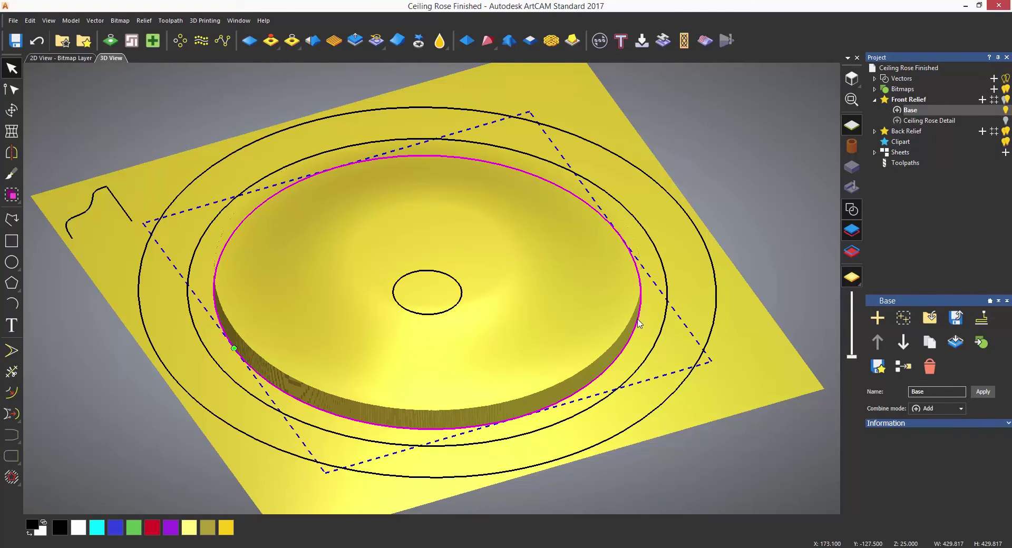
shift+click(667, 313)
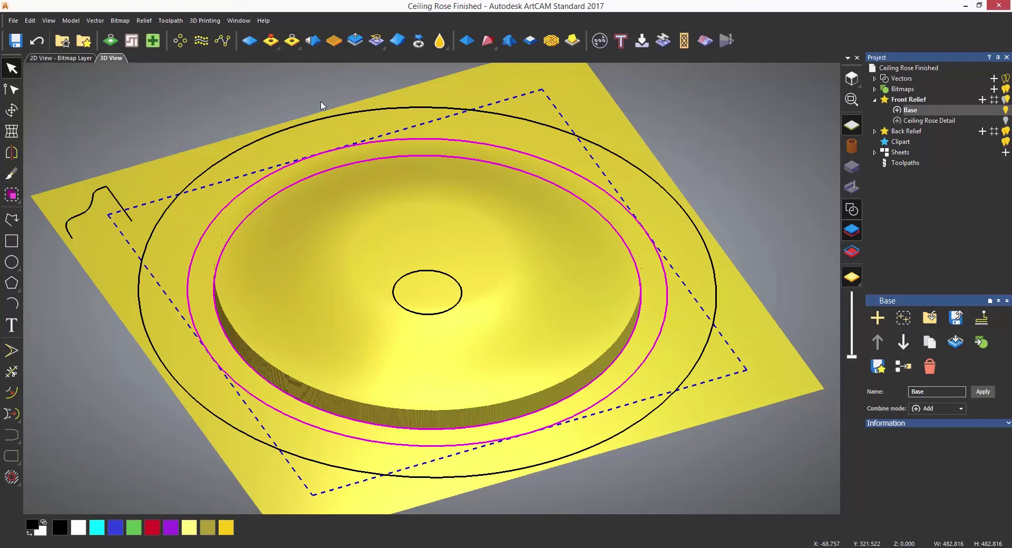
- Apply a flat Plane shape at 25 mm Start Height to the ellipse band
click(469, 45)
click(909, 377)
text(25)
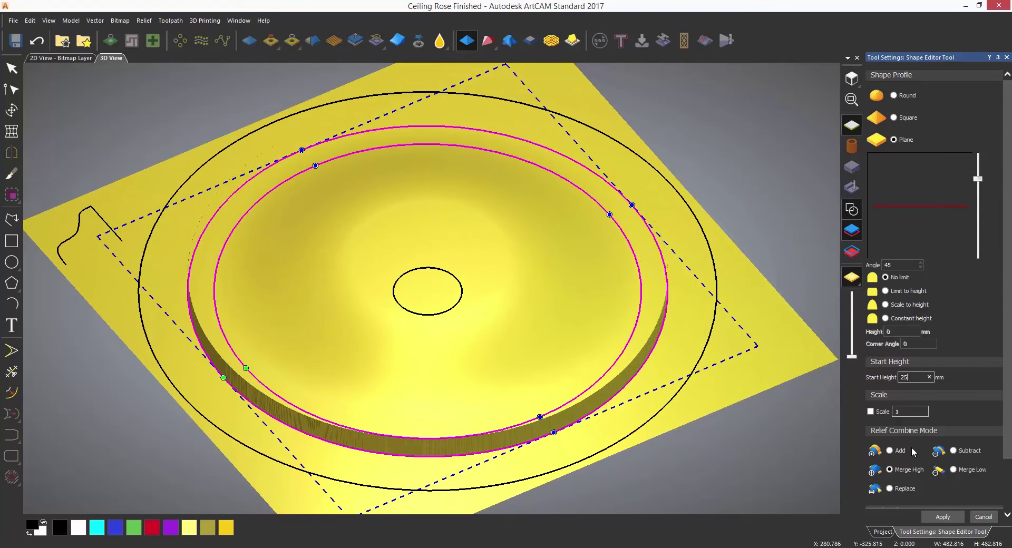
click(940, 514)
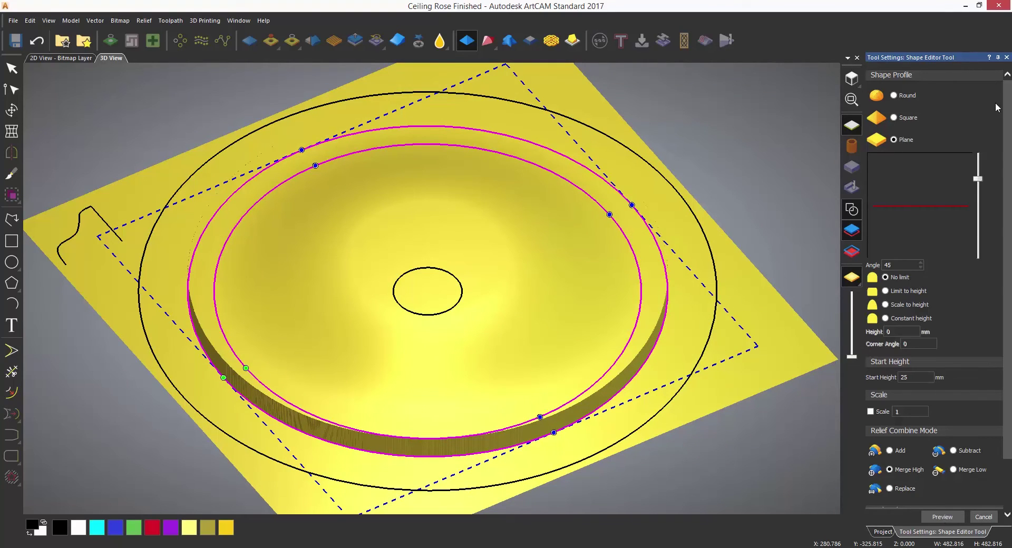
click(1006, 57)
drag(588, 338, 589, 349)
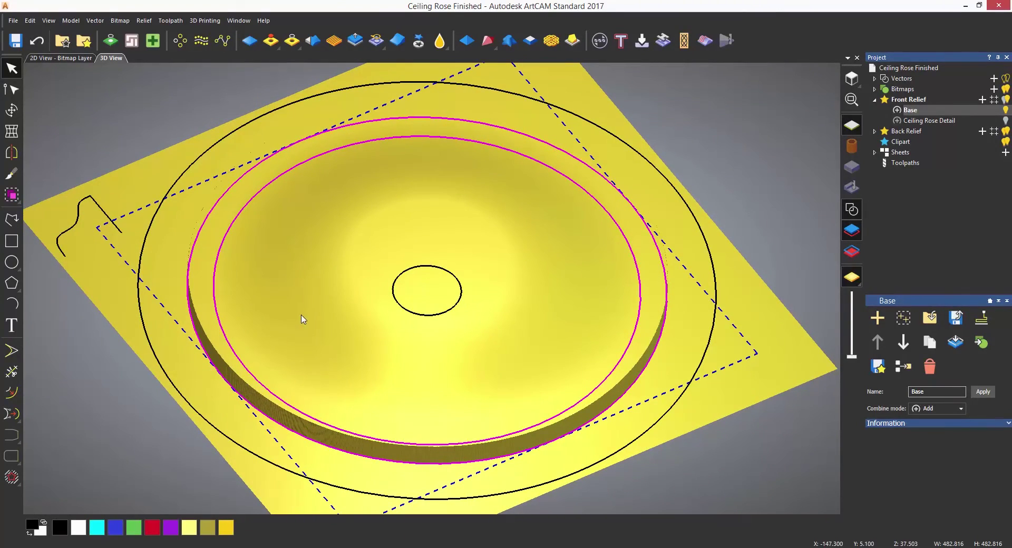
- Start a 3D Blend using the Selected vector profile option
click(167, 265)
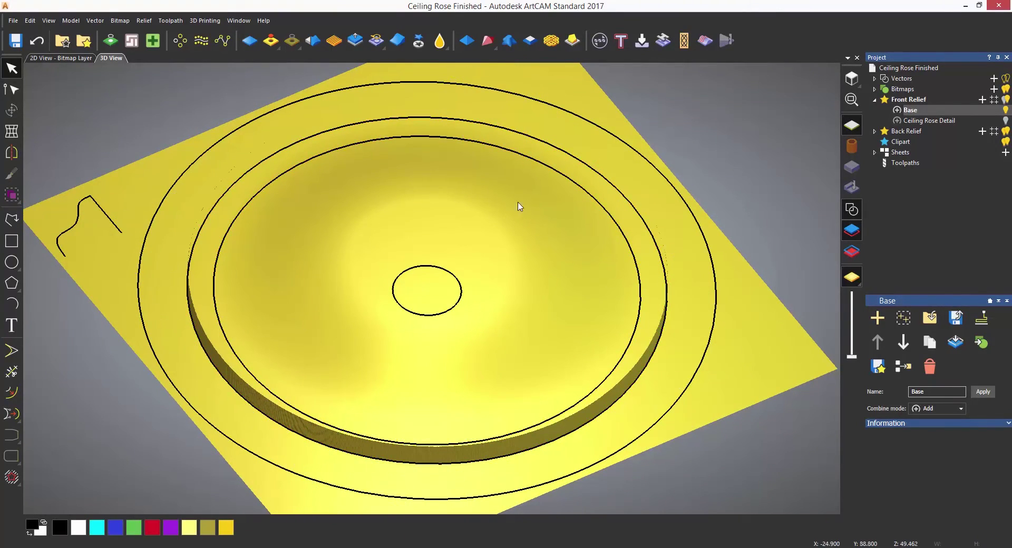
click(857, 210)
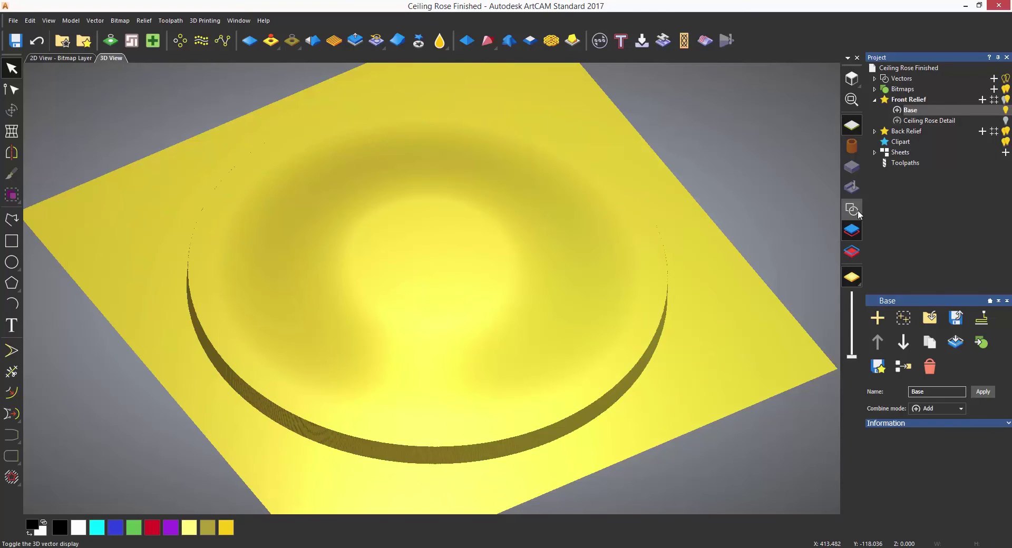
click(858, 209)
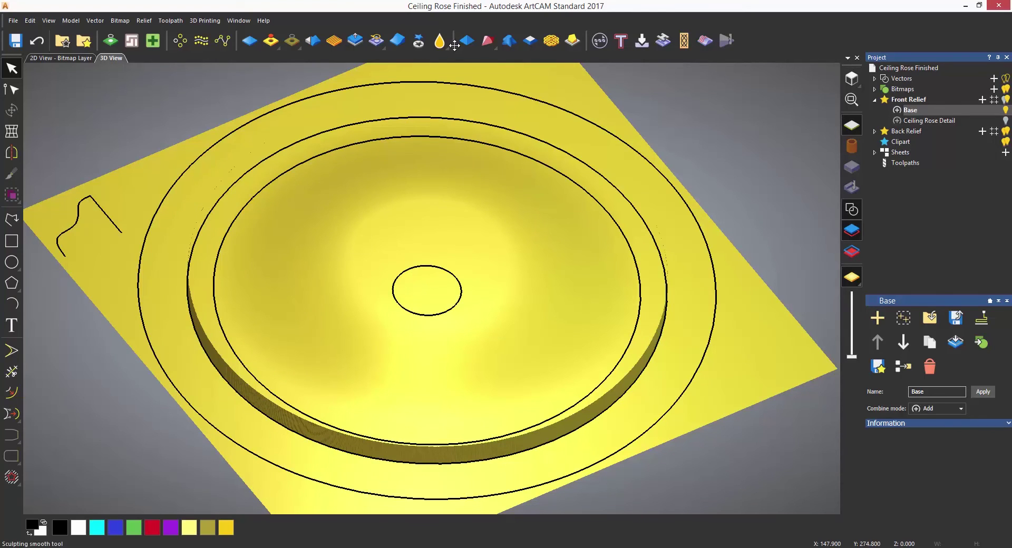
click(509, 41)
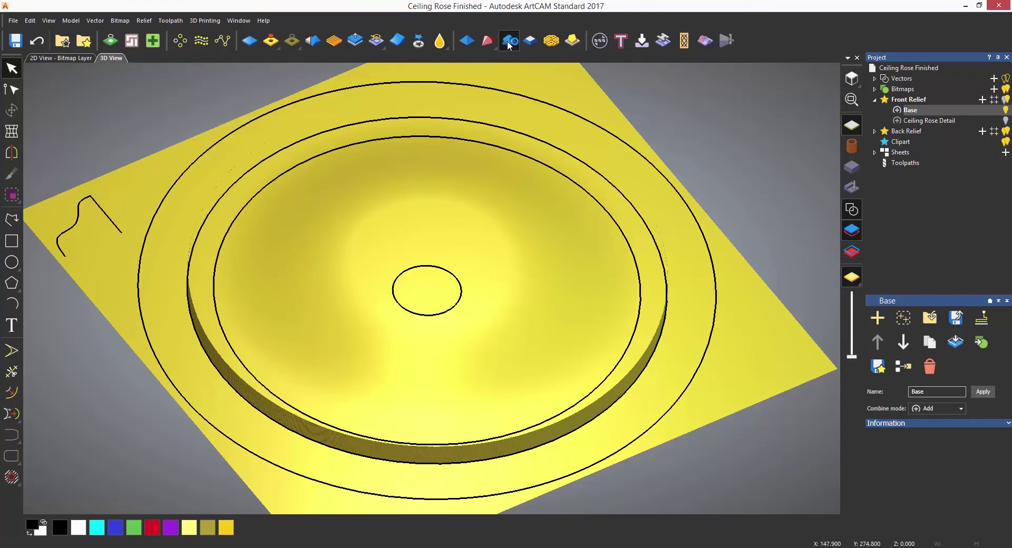
click(107, 219)
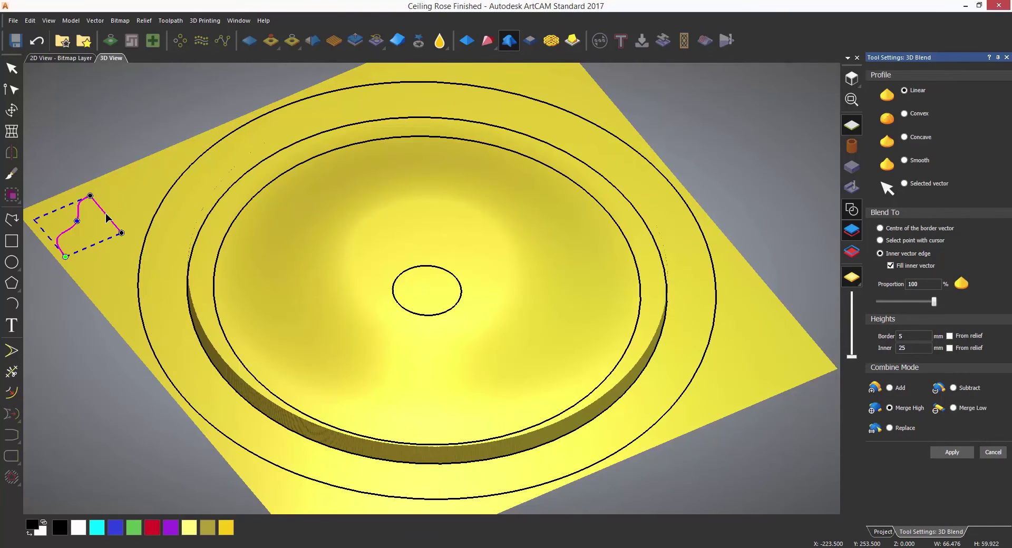
click(904, 183)
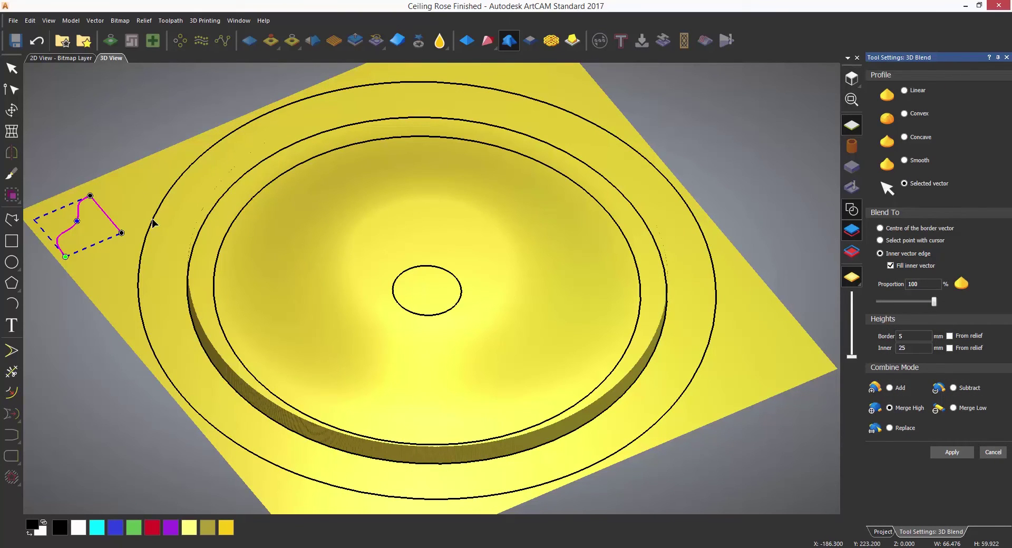
- Blend the outer circle to the inner ring along the reshaped profile curve and apply
click(140, 262)
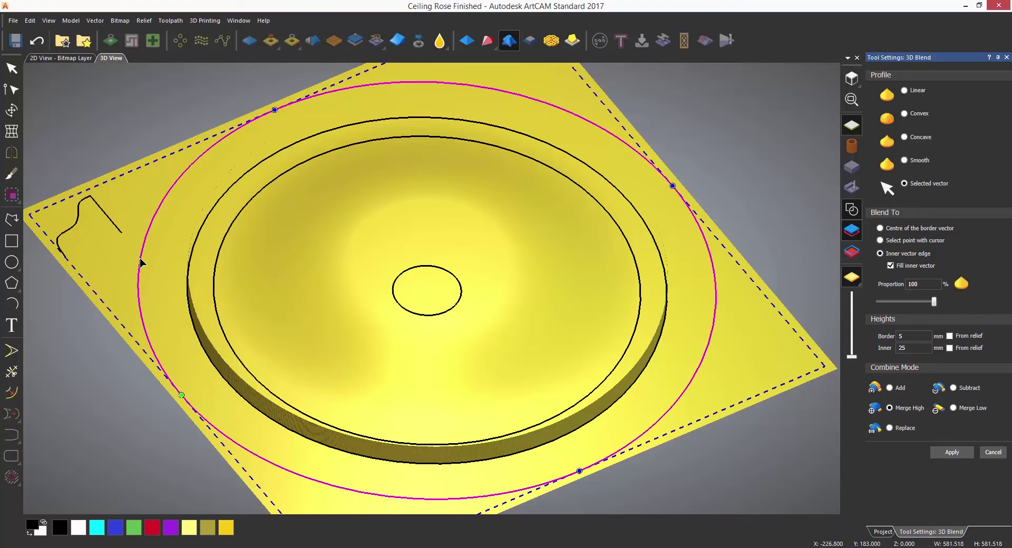
shift+click(191, 271)
shift+click(109, 220)
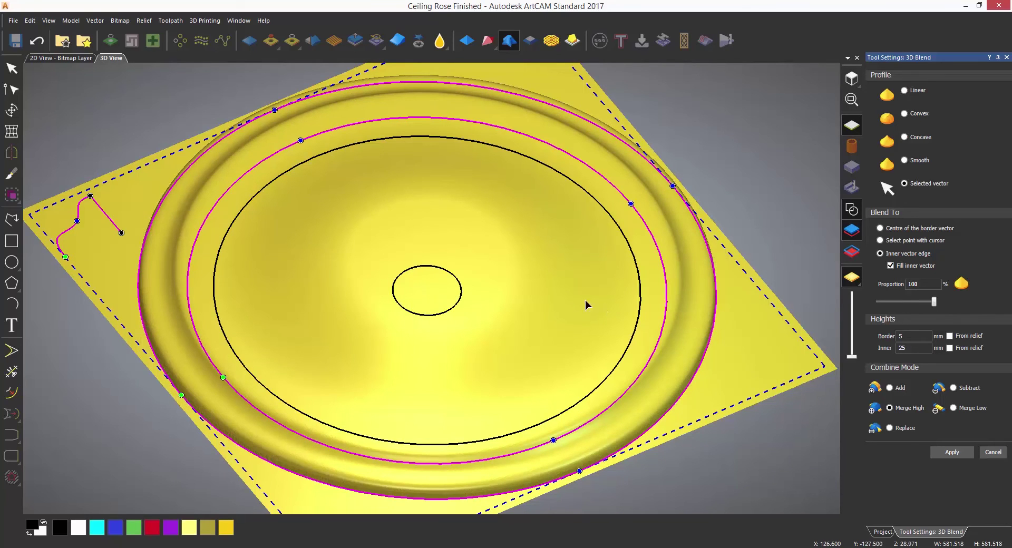
drag(78, 222, 87, 231)
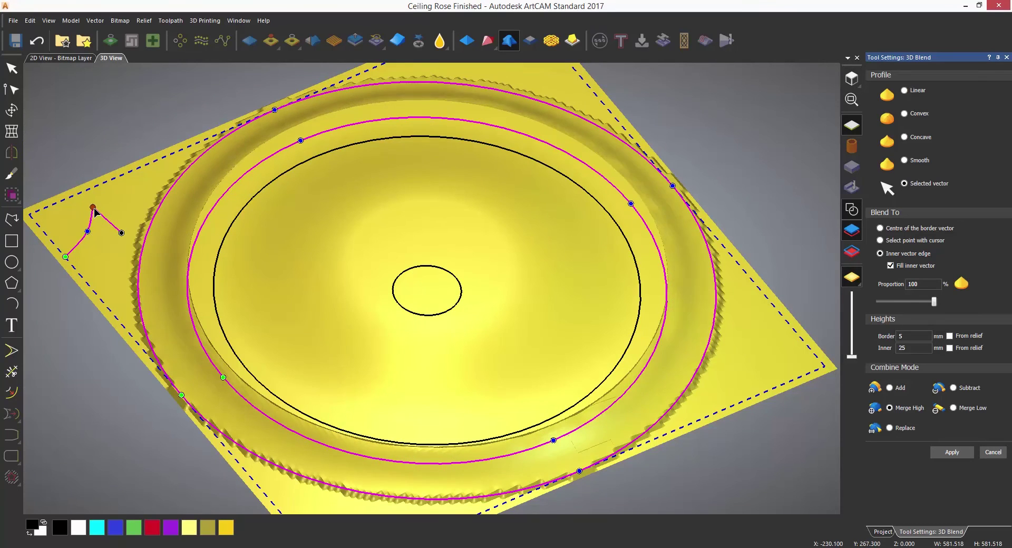
drag(90, 196, 95, 200)
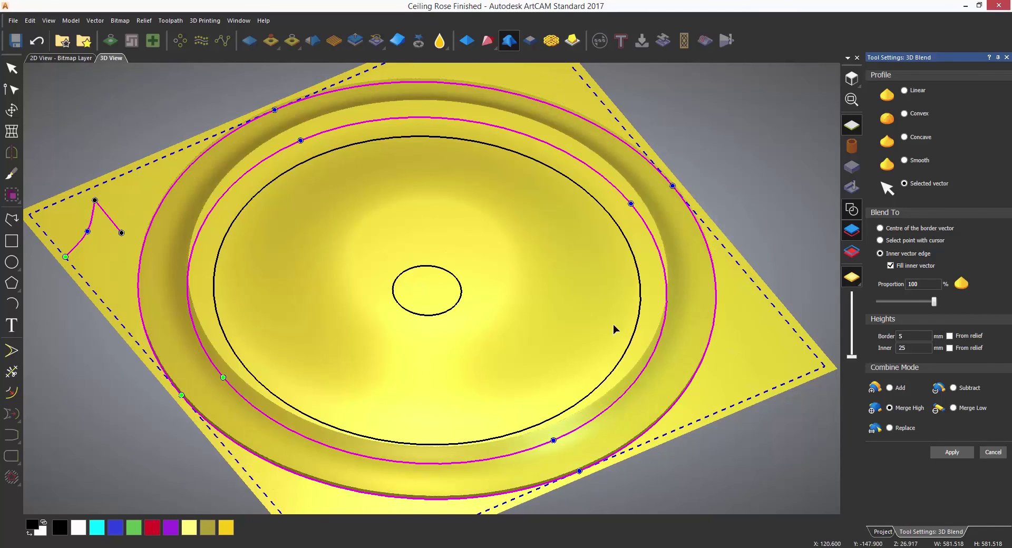
click(958, 454)
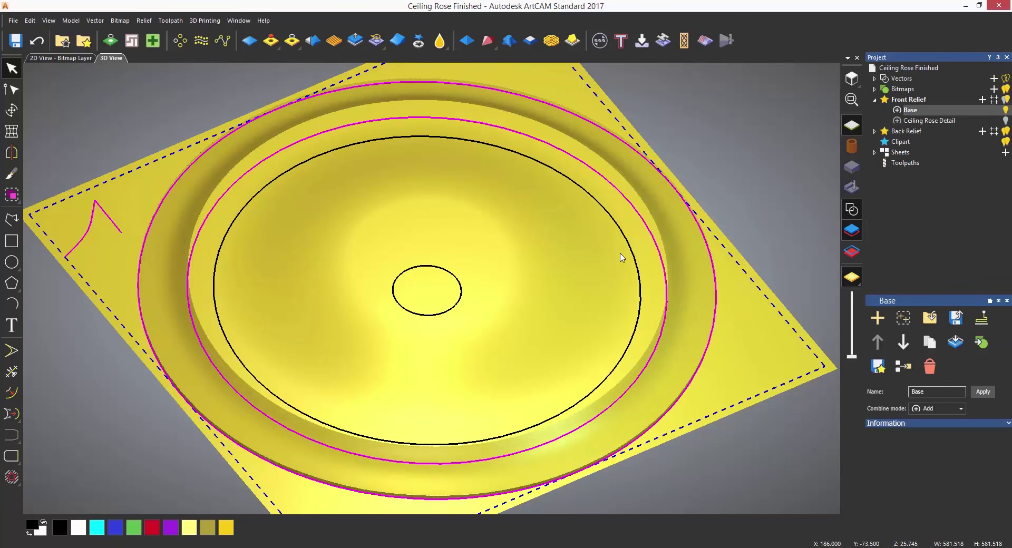
- Hide the 3D vector outlines and show the Ceiling Rose Detail layer again
click(851, 210)
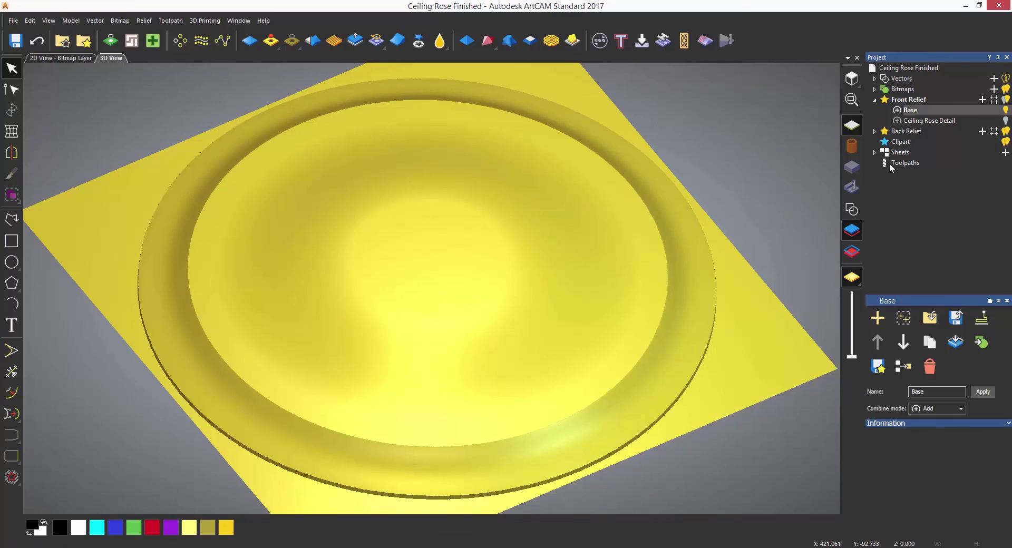
click(1005, 120)
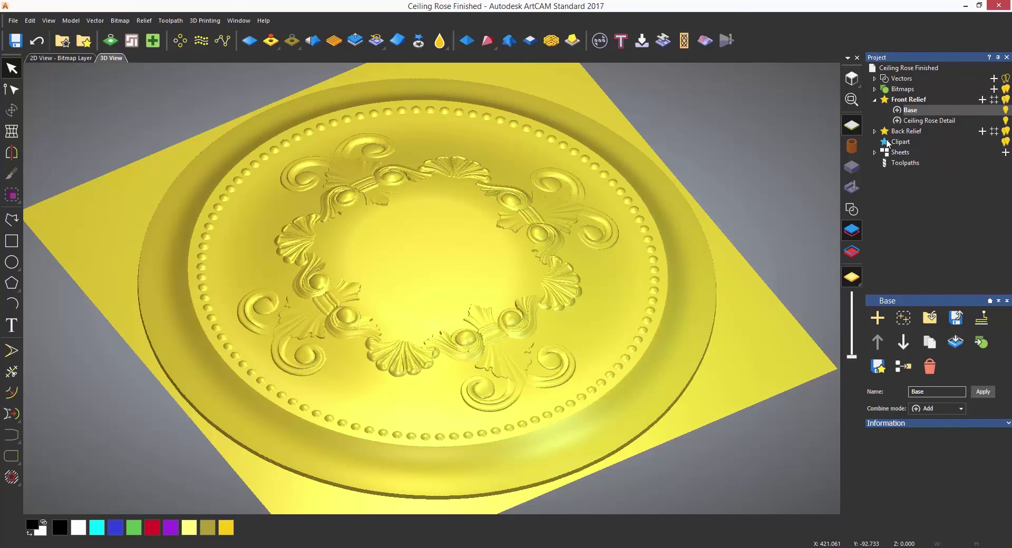